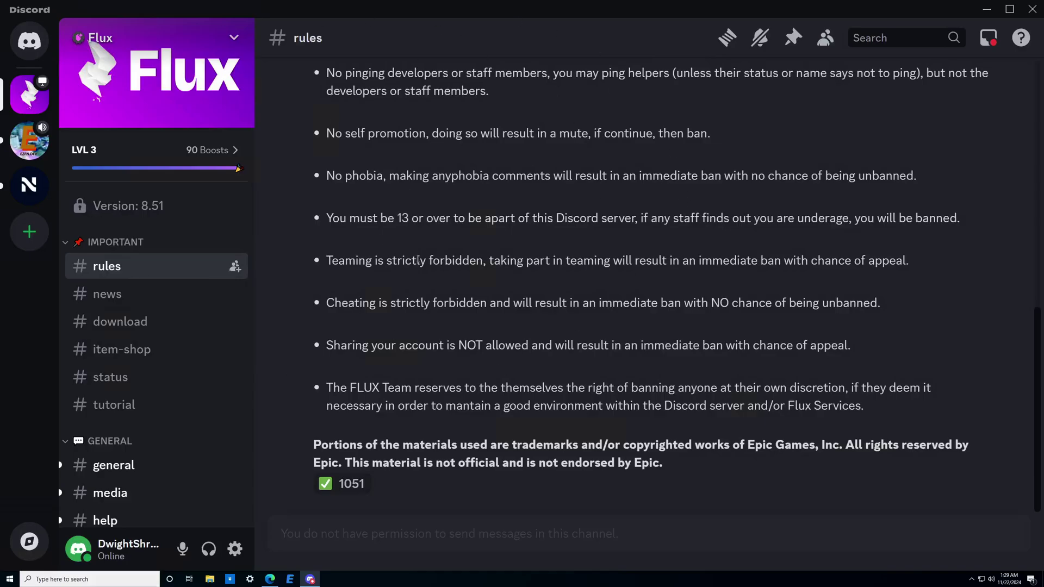
- Switch to the browser showing the Flux server's Discord invite page
{"action": "left_click", "coordinate": [270, 579]}
- Load the invite discord.gg/fluxfn in Edge so it opens in the Discord app
{"action": "left_click", "coordinate": [228, 44]}
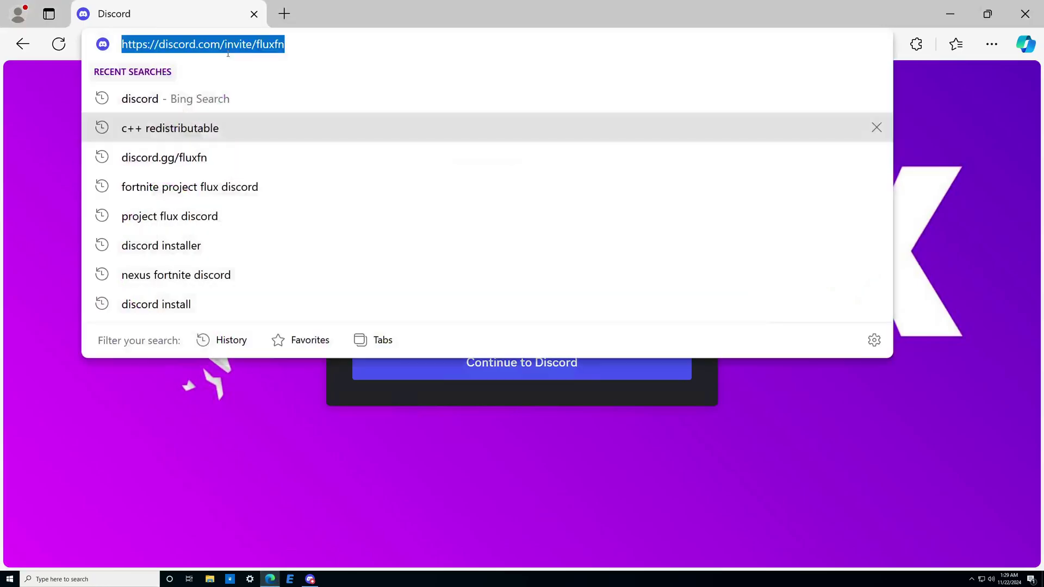
{"action": "type", "text": "discord."}
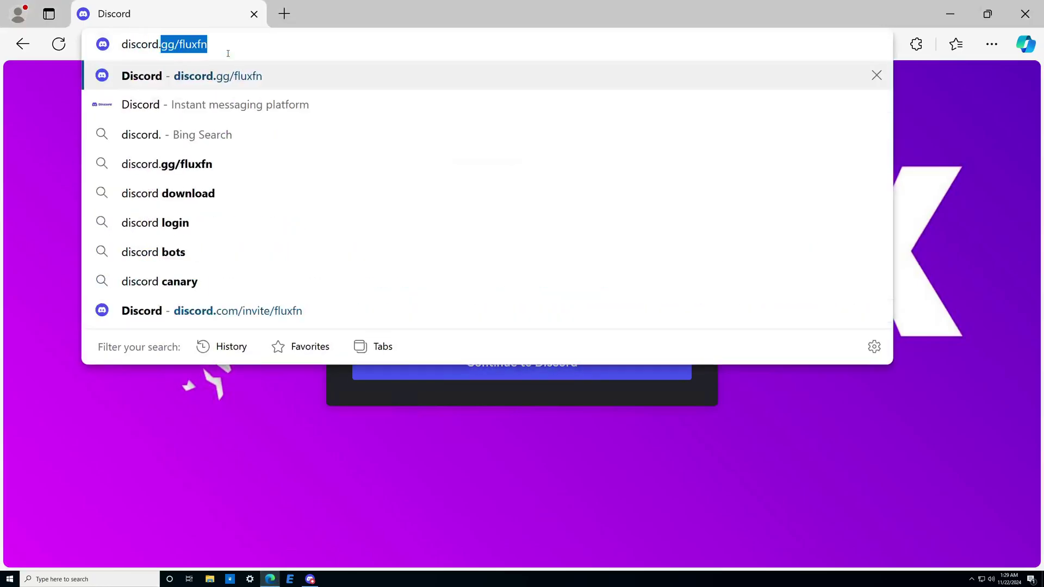
{"action": "type", "text": "gg/fluxfn"}
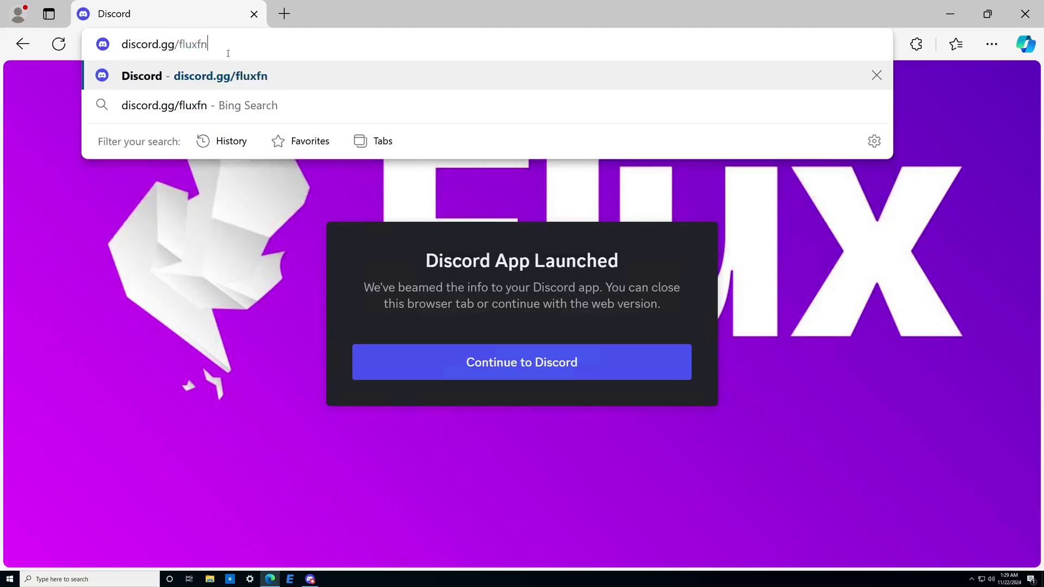
{"action": "key", "text": "Return"}
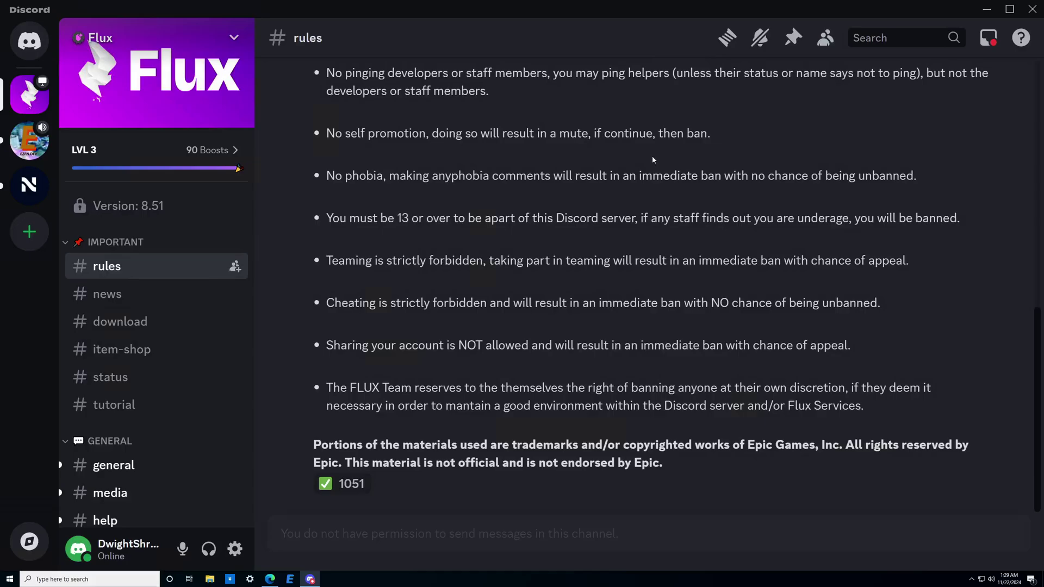
- Download the Flux Setup 1.0.83 installer from the #download channel's launcher link
{"action": "left_click", "coordinate": [158, 330]}
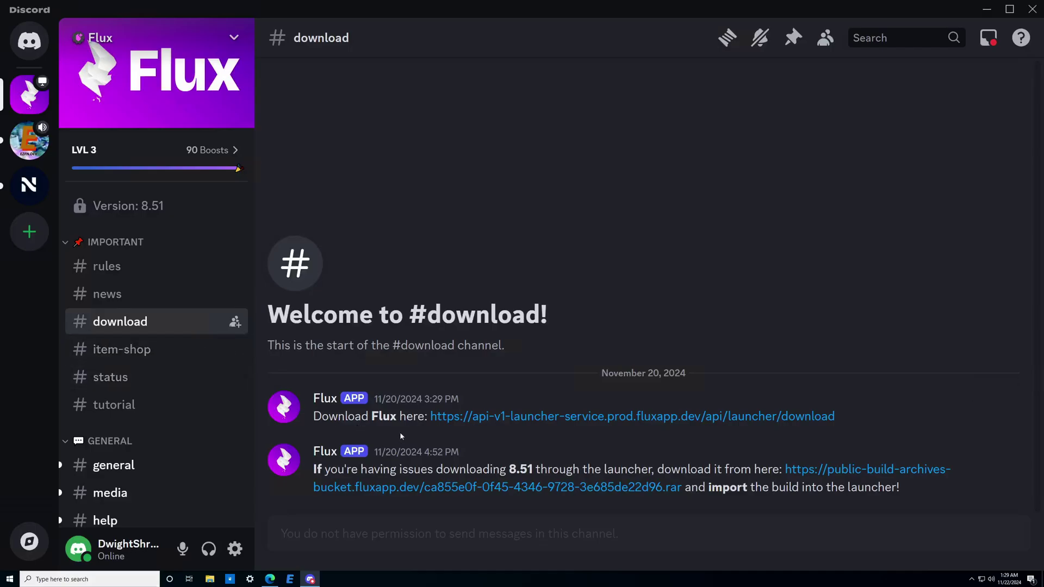
{"action": "left_click", "coordinate": [691, 421]}
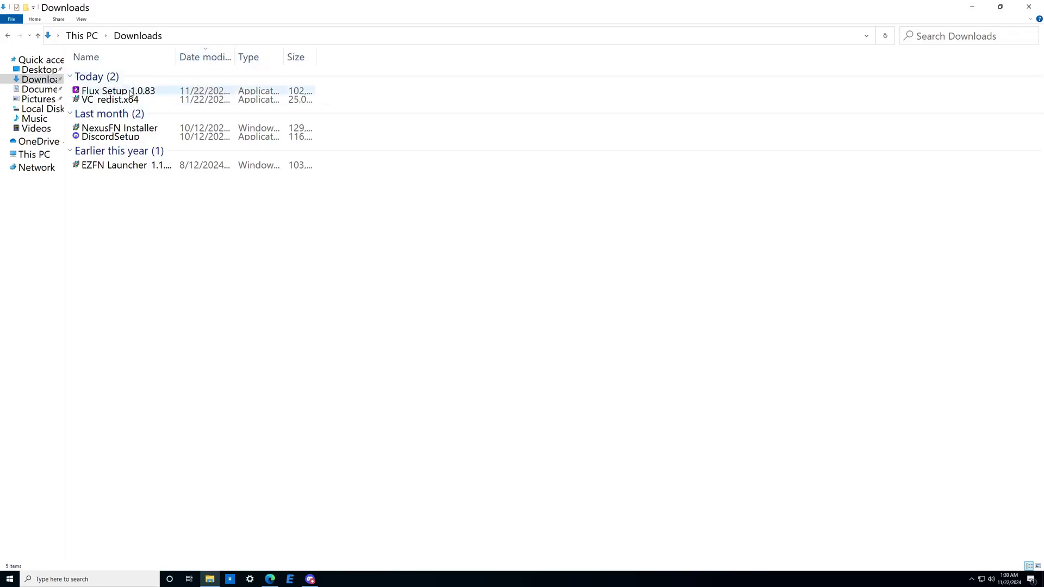
- Run Flux Setup 1.0.83 from Downloads to install the Flux launcher
{"action": "mouse_move", "coordinate": [131, 94]}
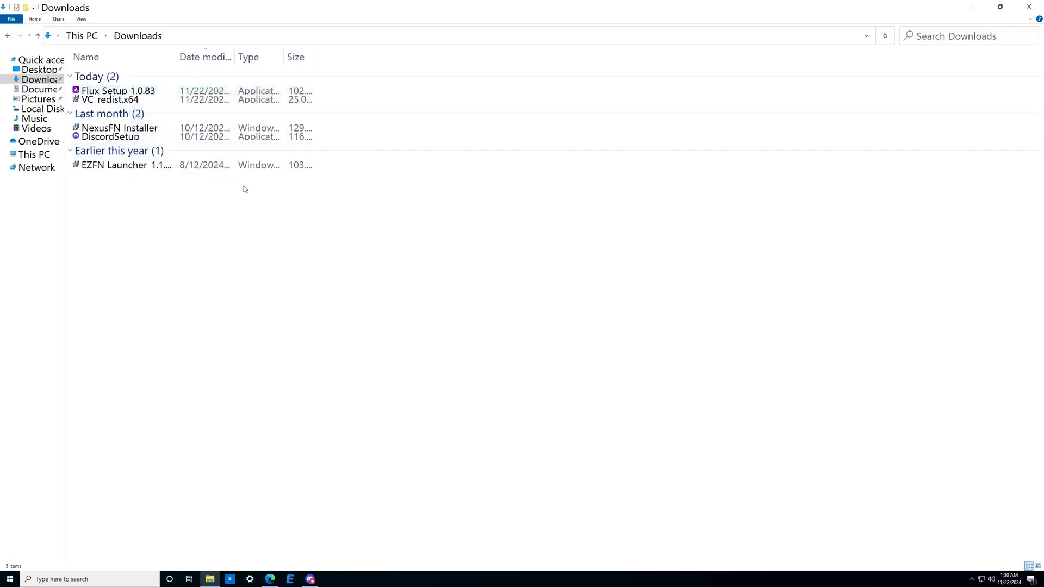
{"action": "double_click", "coordinate": [109, 91]}
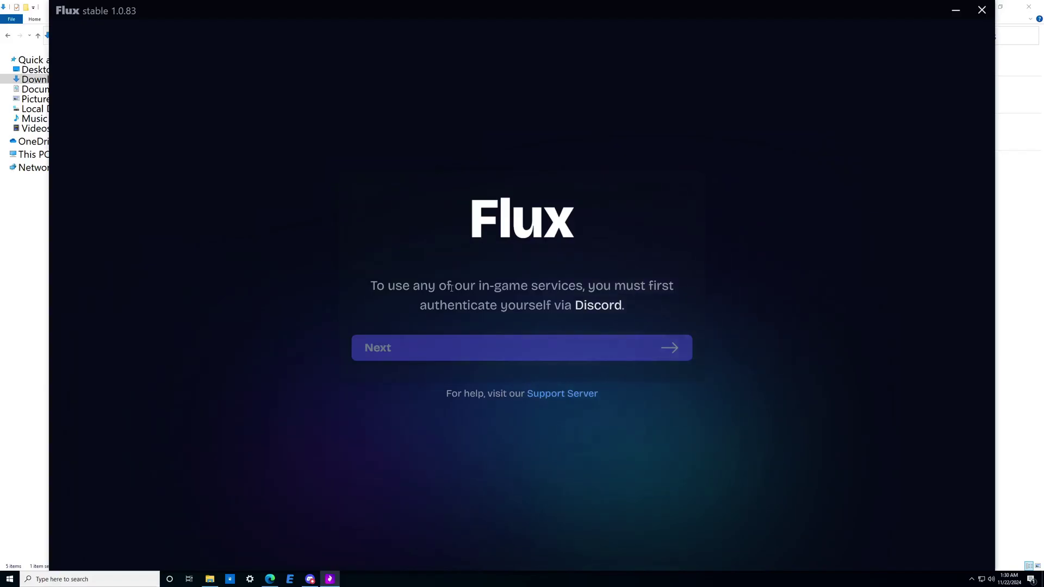
- Highlight the Flux authentication message, then bring up Discord's My Account settings
{"action": "left_click_drag", "start_coordinate": [447, 286], "coordinate": [652, 308]}
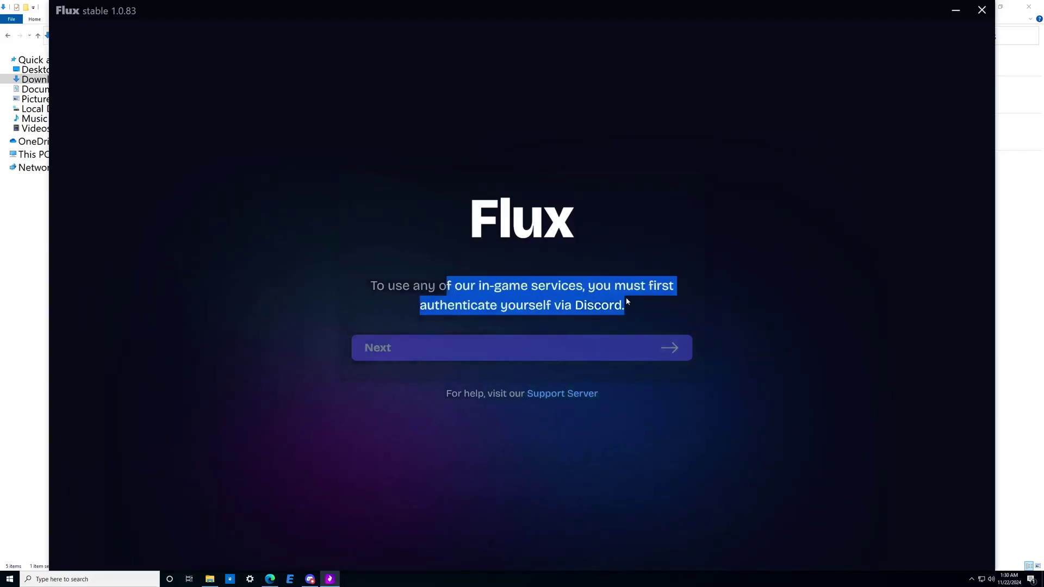
{"action": "left_click", "coordinate": [627, 302]}
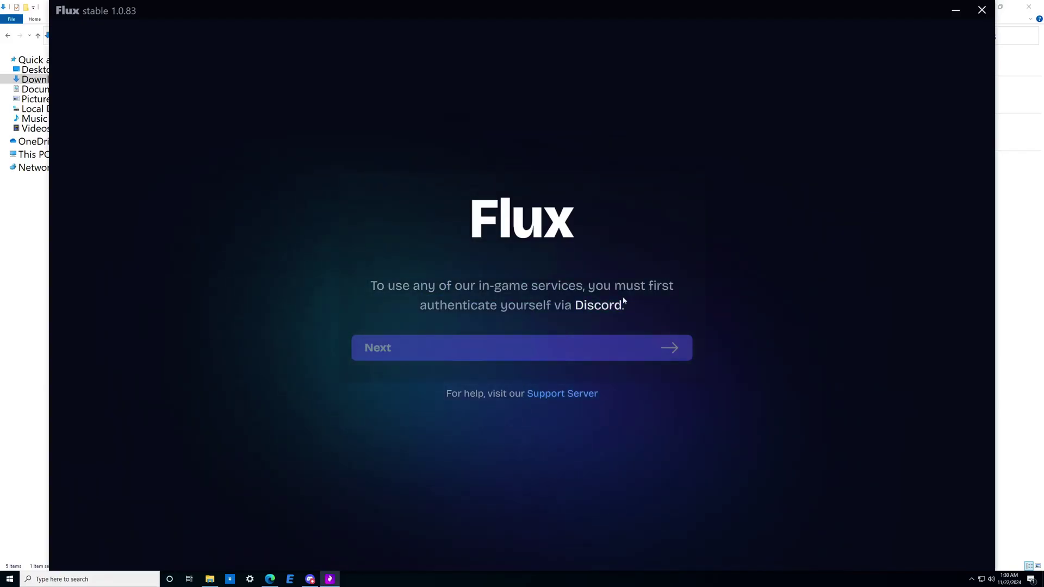
{"action": "left_click", "coordinate": [310, 579]}
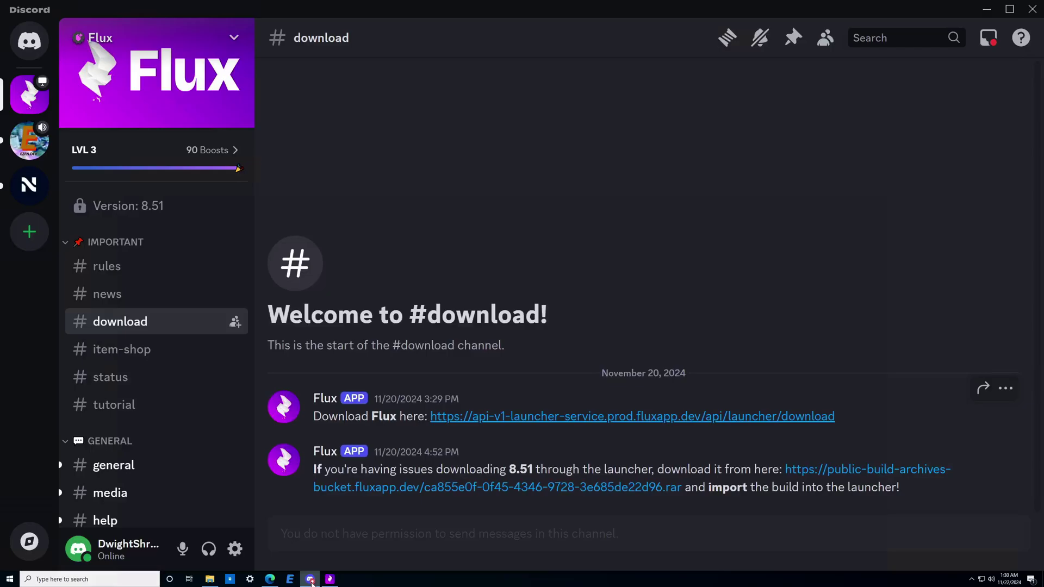
{"action": "left_click", "coordinate": [235, 549]}
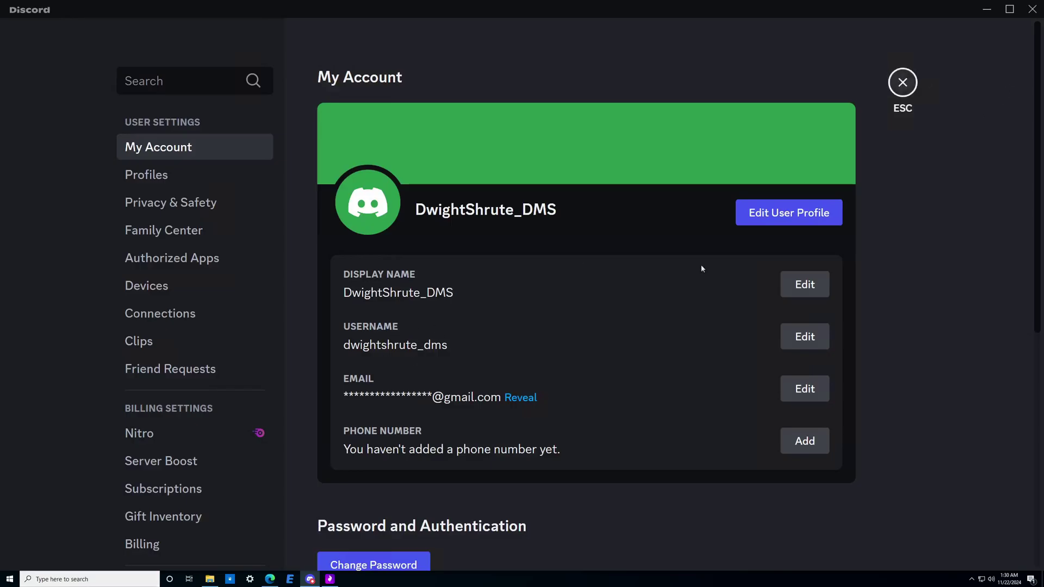
- Authorize Flux on the Discord account in Edge and sign into the launcher
{"action": "key", "text": "Escape"}
{"action": "left_click", "coordinate": [329, 579]}
{"action": "left_click", "coordinate": [448, 356]}
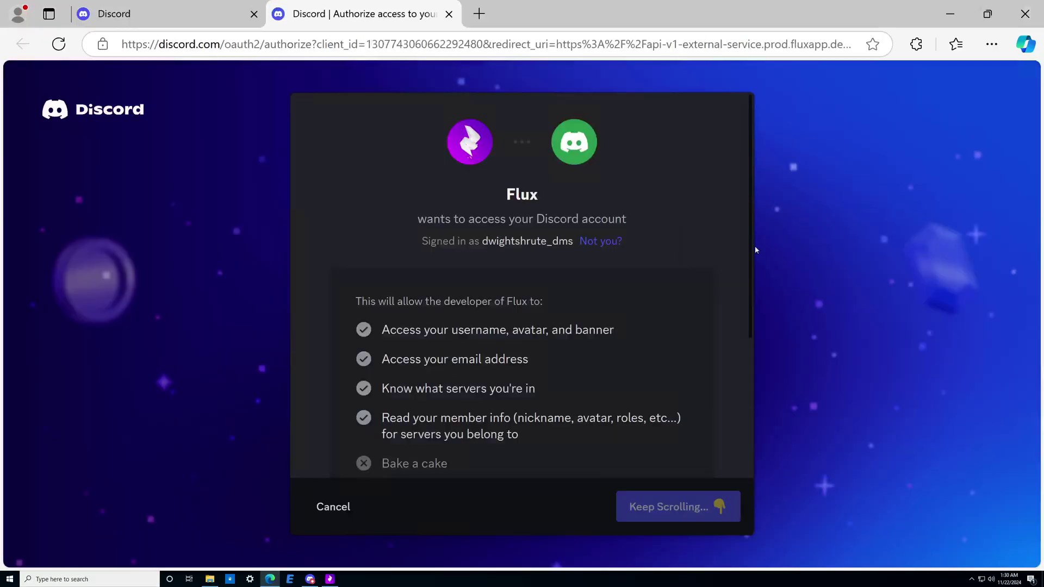
{"action": "scroll", "coordinate": [632, 392], "scroll_direction": "down", "scroll_amount": 4}
{"action": "left_click", "coordinate": [712, 506]}
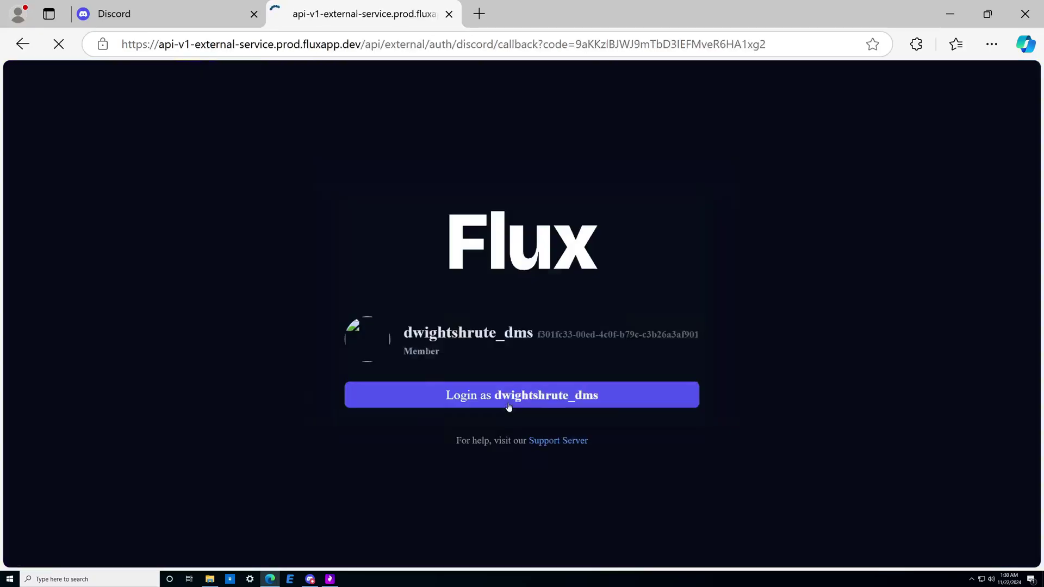
{"action": "left_click", "coordinate": [508, 405]}
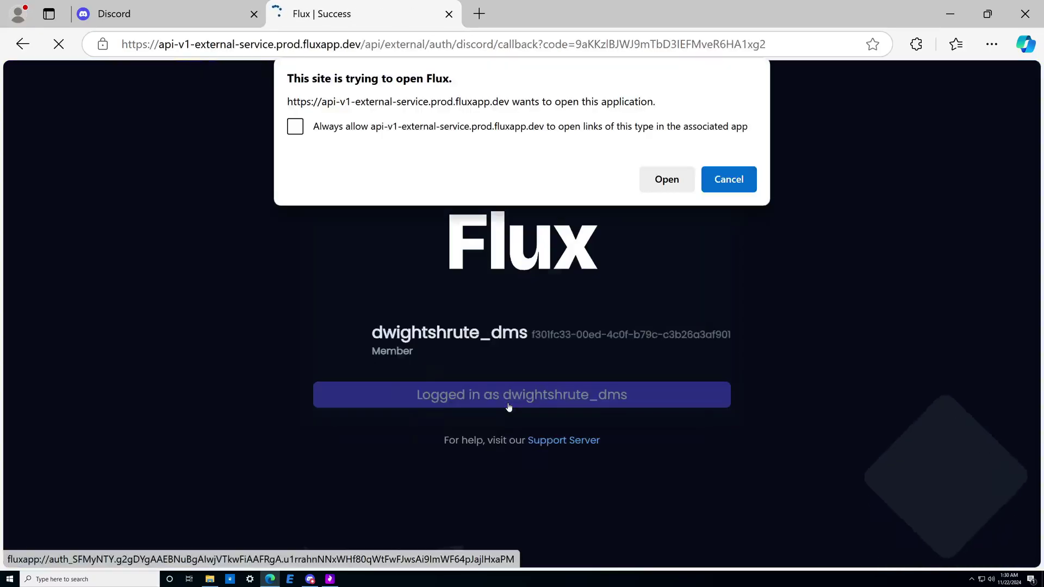
{"action": "left_click", "coordinate": [667, 179]}
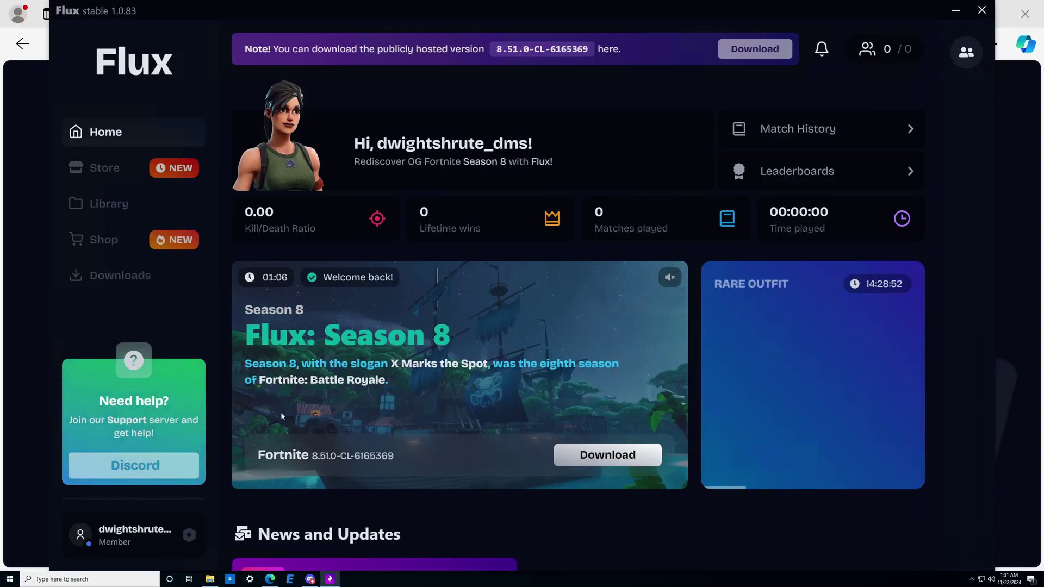
- Browse File Explorer to the Local Disk (C:) drive through This PC
{"action": "left_click", "coordinate": [209, 579]}
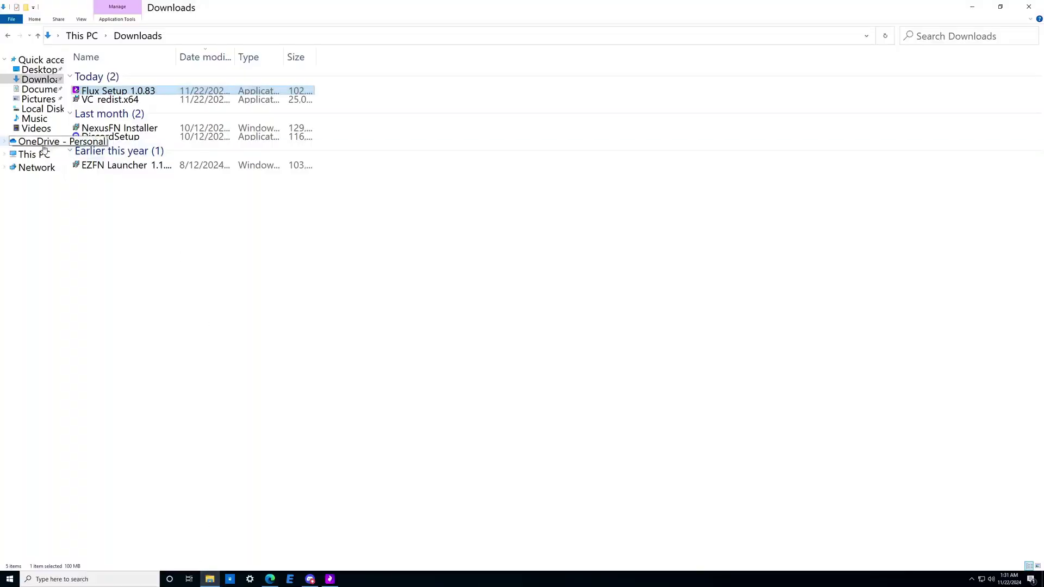
{"action": "left_click", "coordinate": [34, 155]}
{"action": "double_click", "coordinate": [167, 146]}
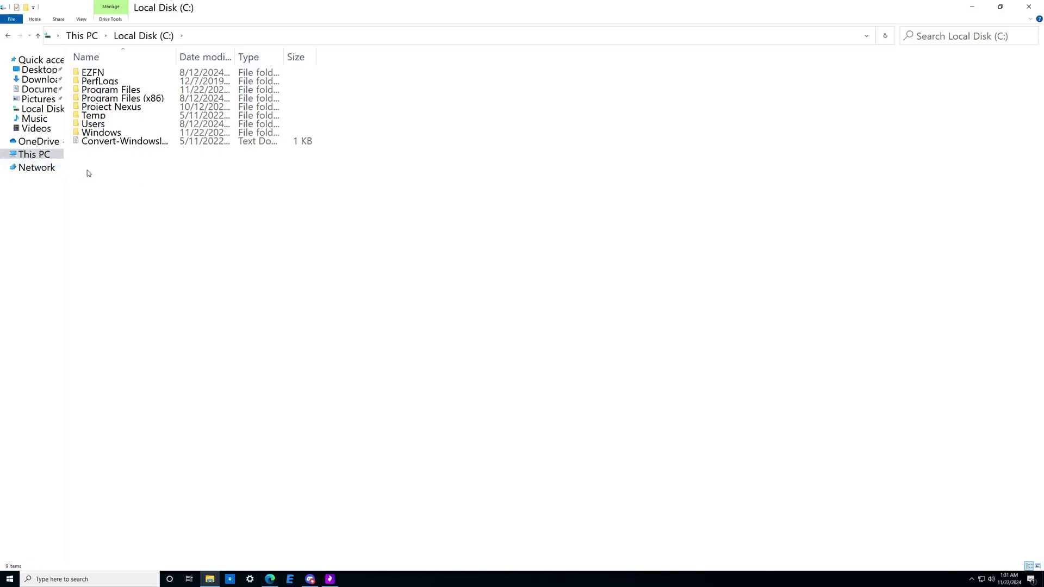
- Create a new folder named 'Project Flux' on drive C: and open it
{"action": "right_click", "coordinate": [125, 185]}
{"action": "mouse_move", "coordinate": [205, 289]}
{"action": "left_click", "coordinate": [266, 286]}
{"action": "type", "text": "Project Flux"}
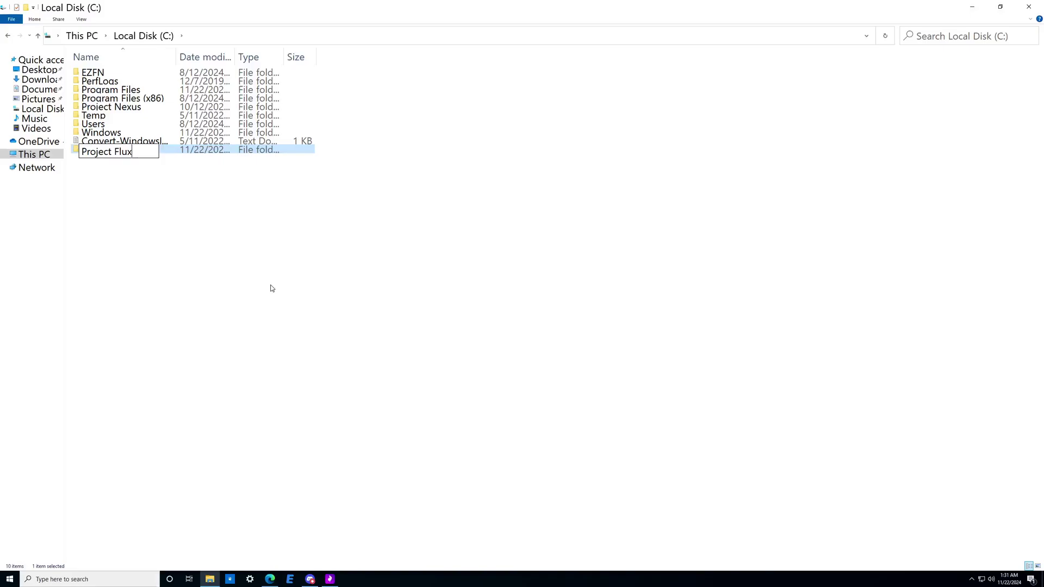
{"action": "key", "text": "Return"}
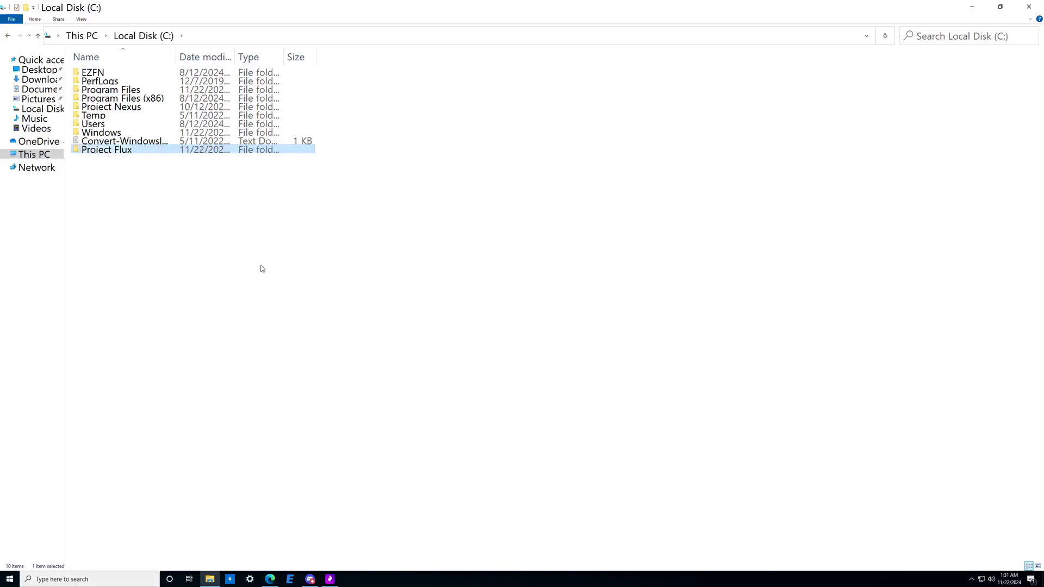
{"action": "double_click", "coordinate": [169, 151]}
- Create a 'Season 8' folder inside Project Flux, then return to the Flux launcher
{"action": "right_click", "coordinate": [154, 103]}
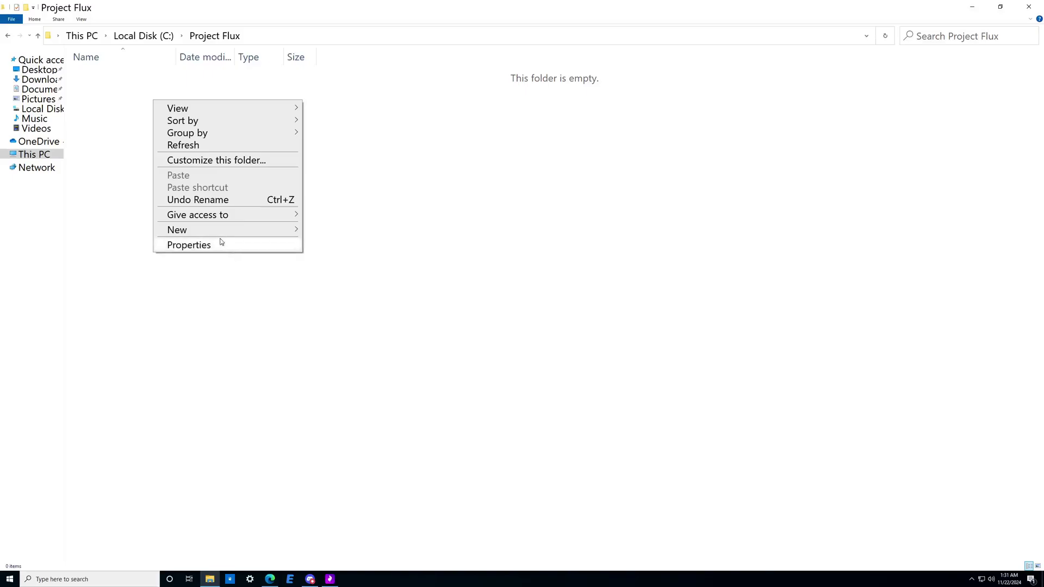
{"action": "mouse_move", "coordinate": [217, 230]}
{"action": "left_click", "coordinate": [326, 231]}
{"action": "type", "text": "Season 8"}
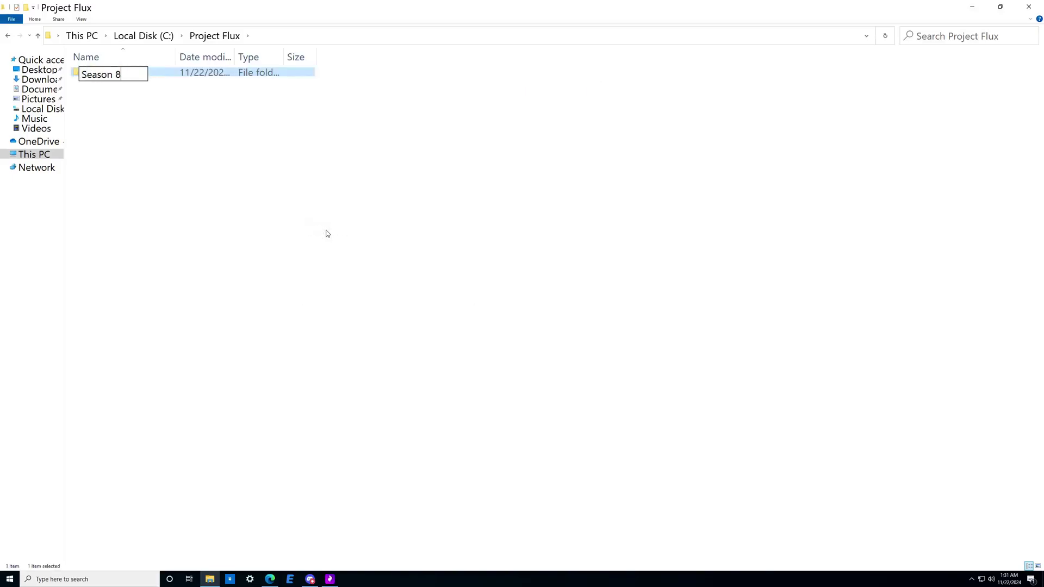
{"action": "key", "text": "Return"}
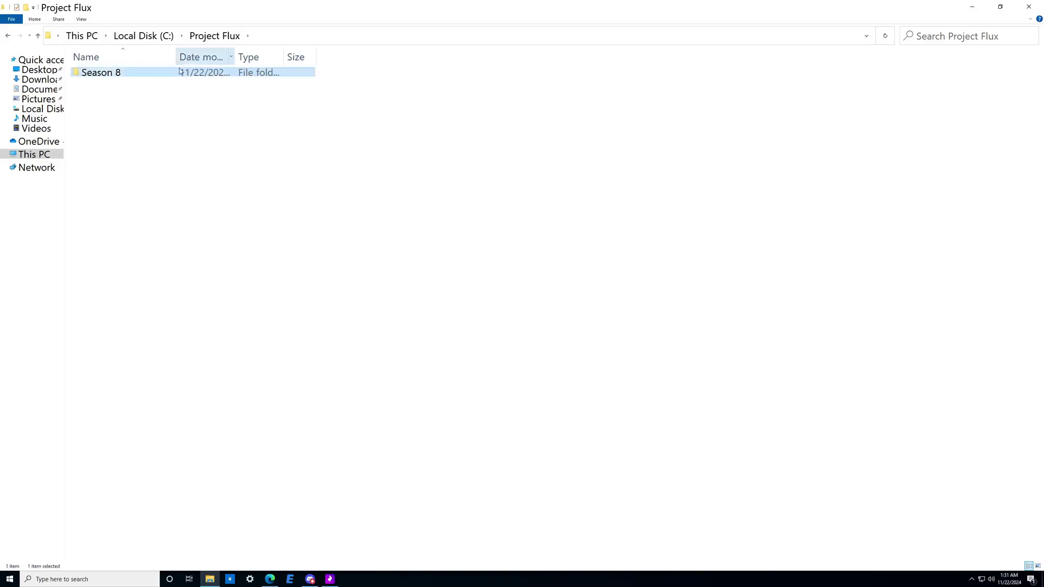
{"action": "double_click", "coordinate": [129, 74]}
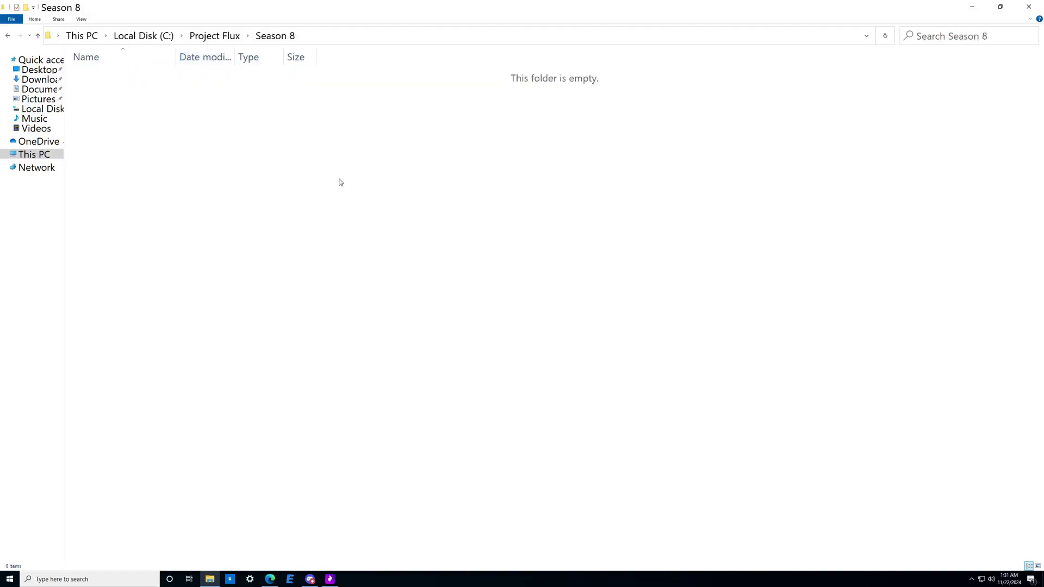
{"action": "key", "text": "alt+Left"}
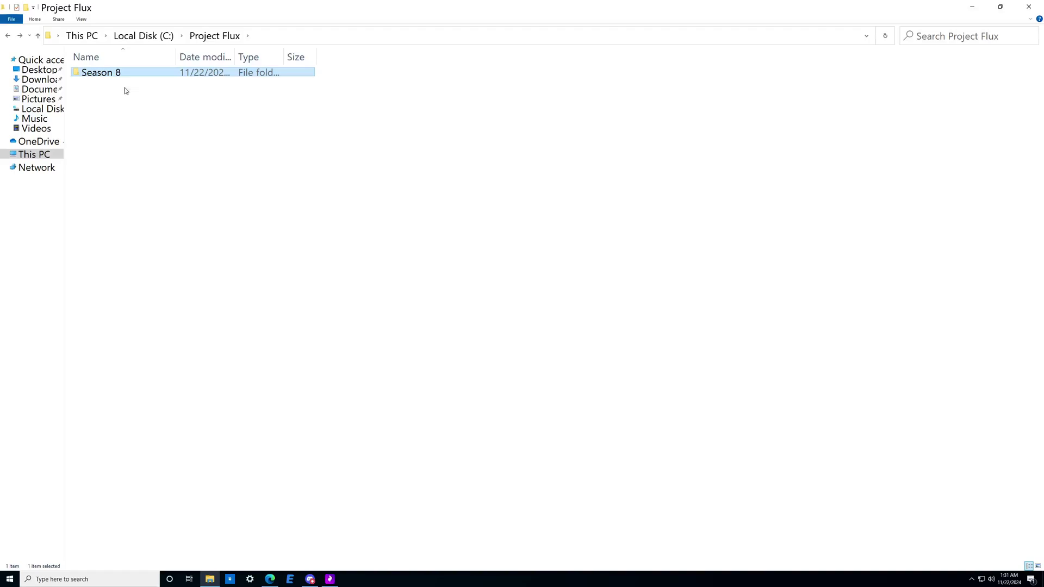
{"action": "key", "text": "alt+Up"}
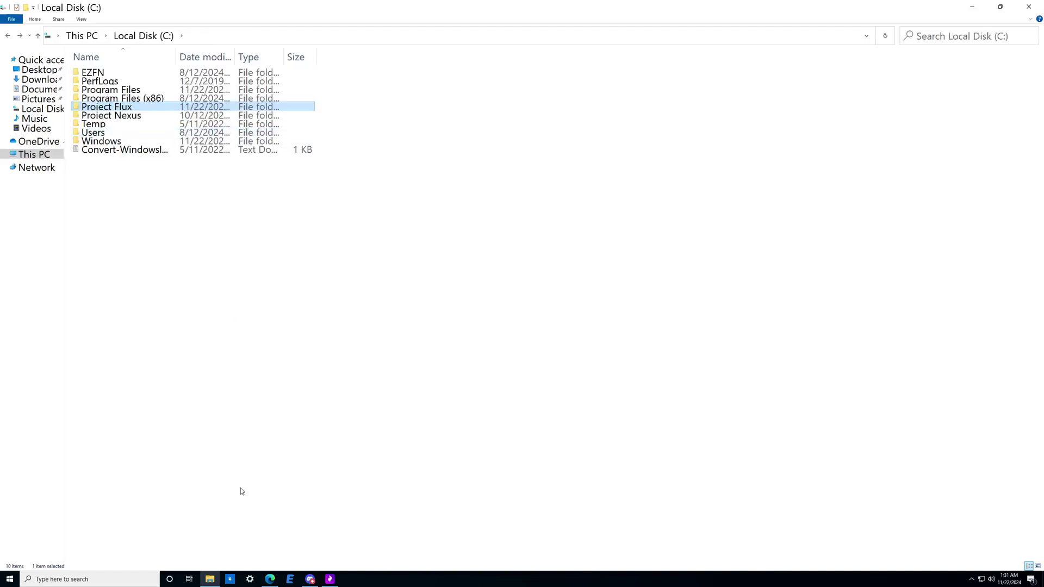
{"action": "left_click", "coordinate": [330, 580]}
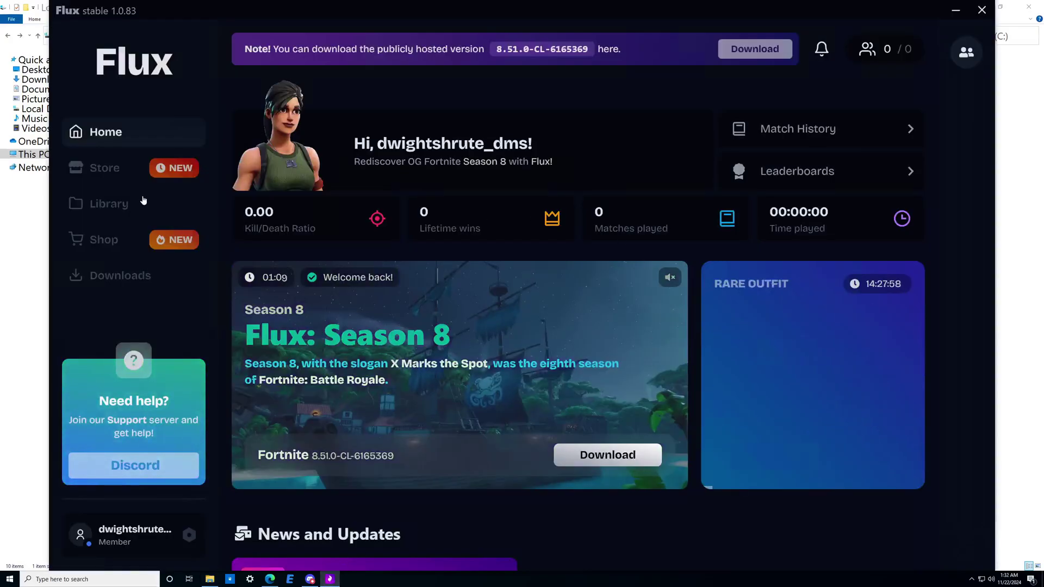
- Set the launcher's download folder to C:\Project Flux\Season 8 in Downloads settings
{"action": "left_click", "coordinate": [137, 277]}
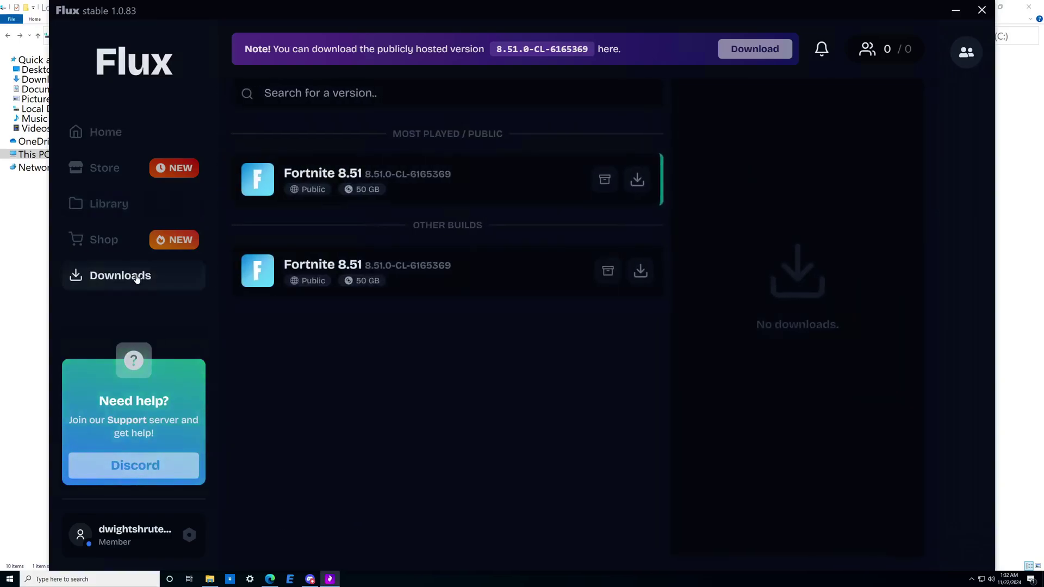
{"action": "left_click", "coordinate": [190, 537]}
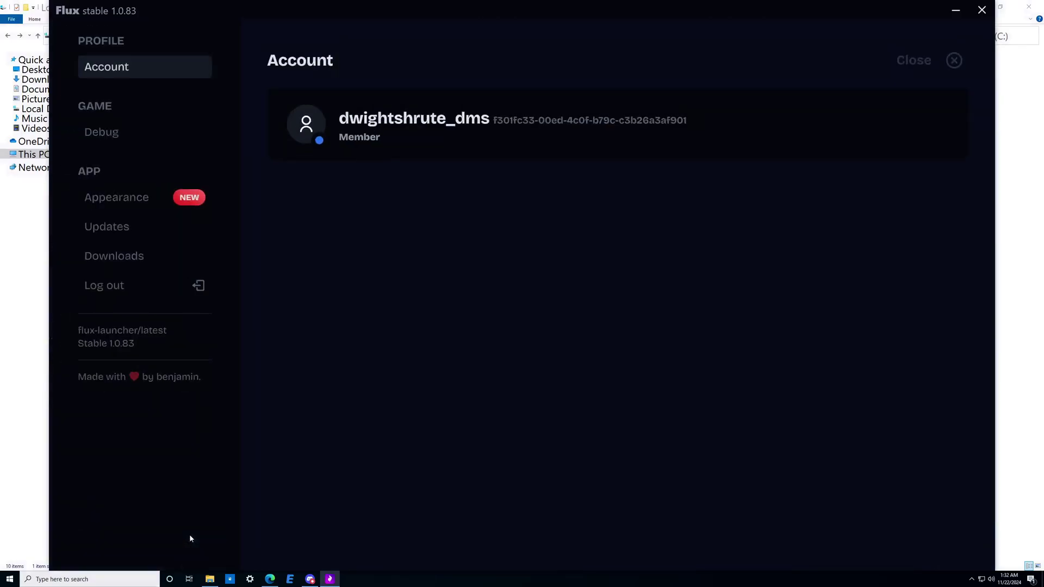
{"action": "left_click", "coordinate": [131, 256]}
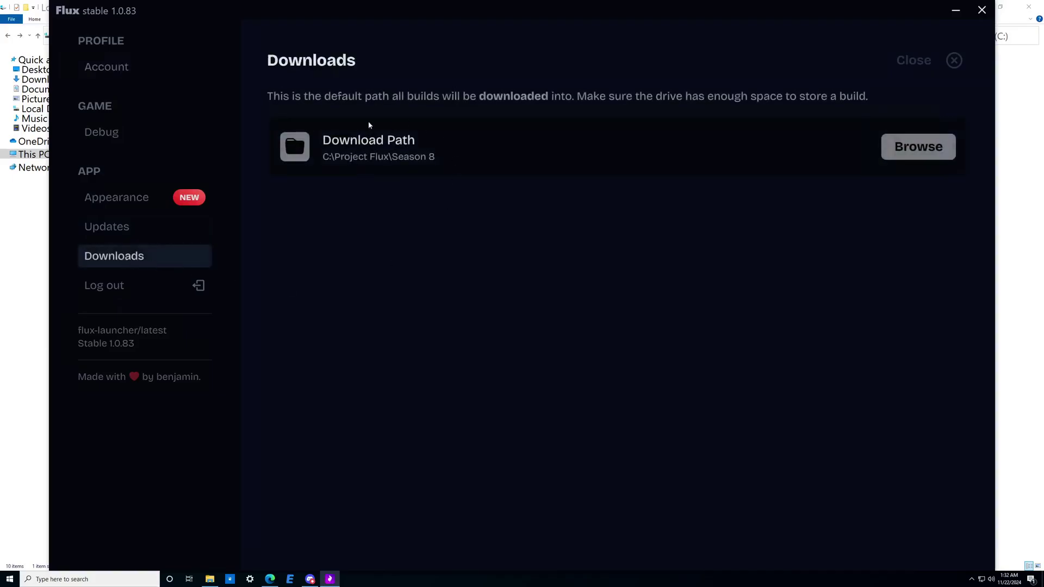
{"action": "left_click", "coordinate": [914, 149]}
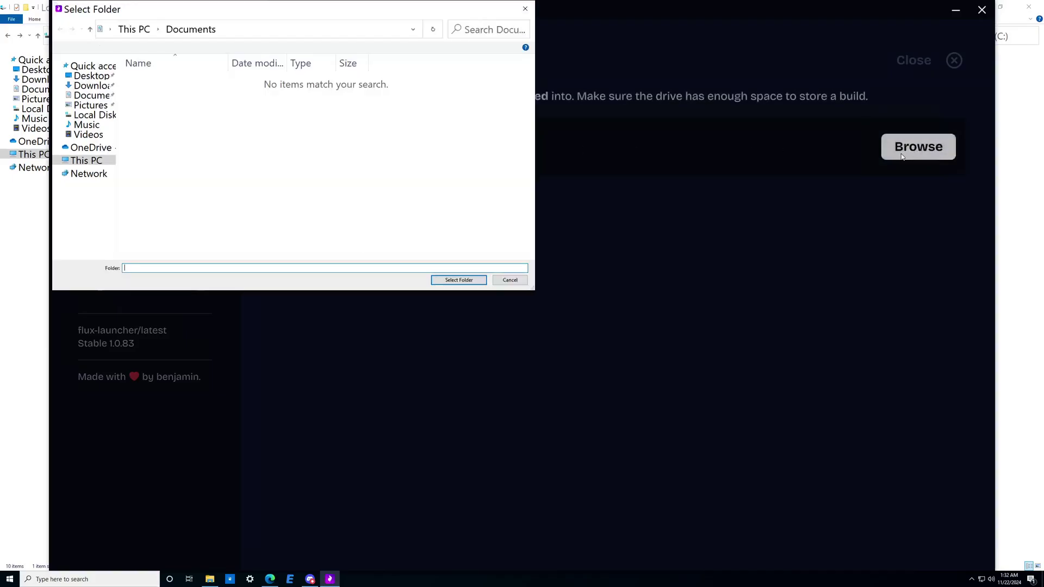
{"action": "left_click", "coordinate": [104, 160]}
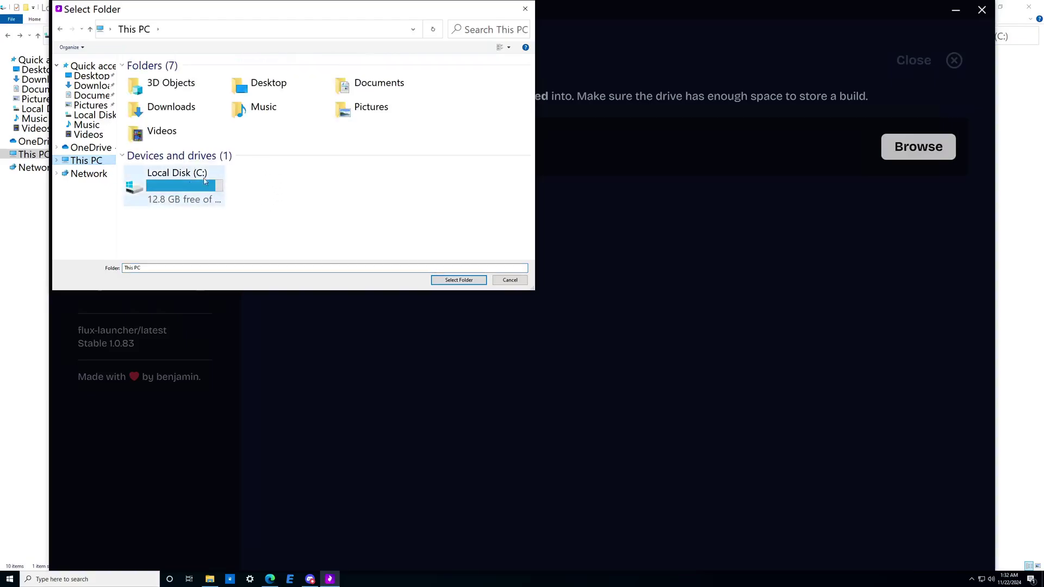
{"action": "double_click", "coordinate": [183, 187]}
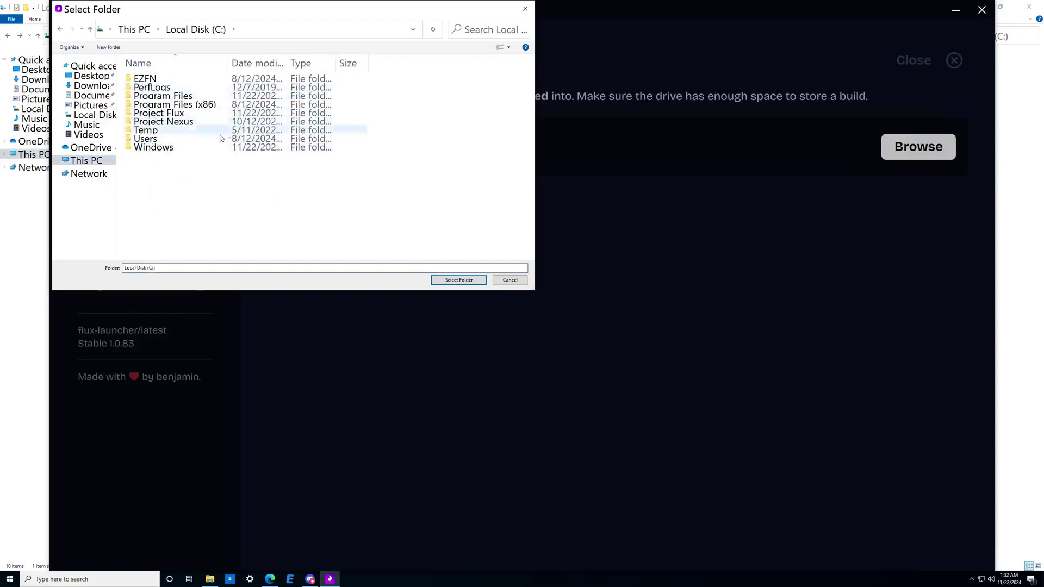
{"action": "double_click", "coordinate": [163, 113]}
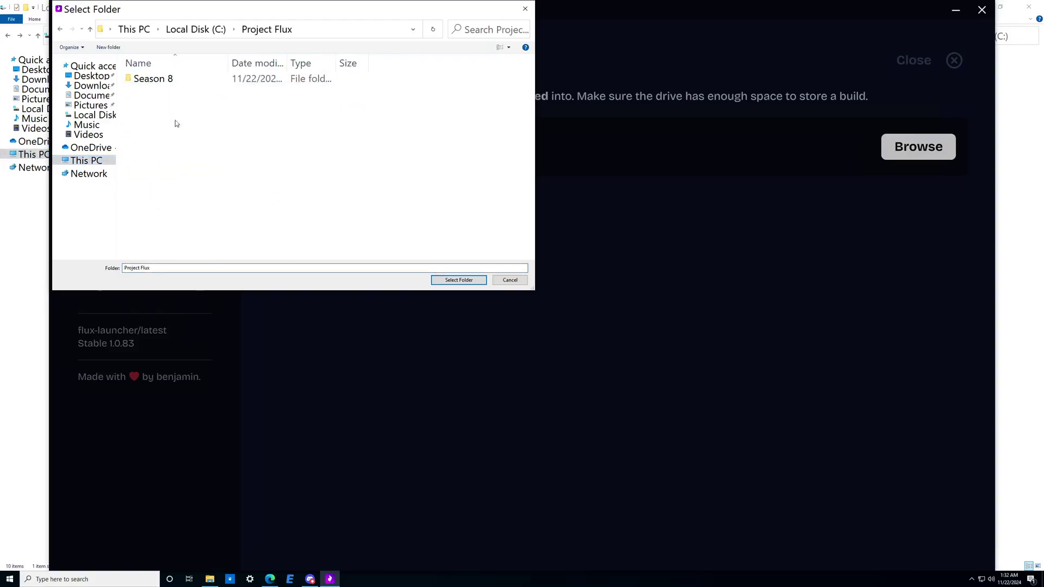
{"action": "double_click", "coordinate": [167, 80]}
{"action": "left_click", "coordinate": [443, 280]}
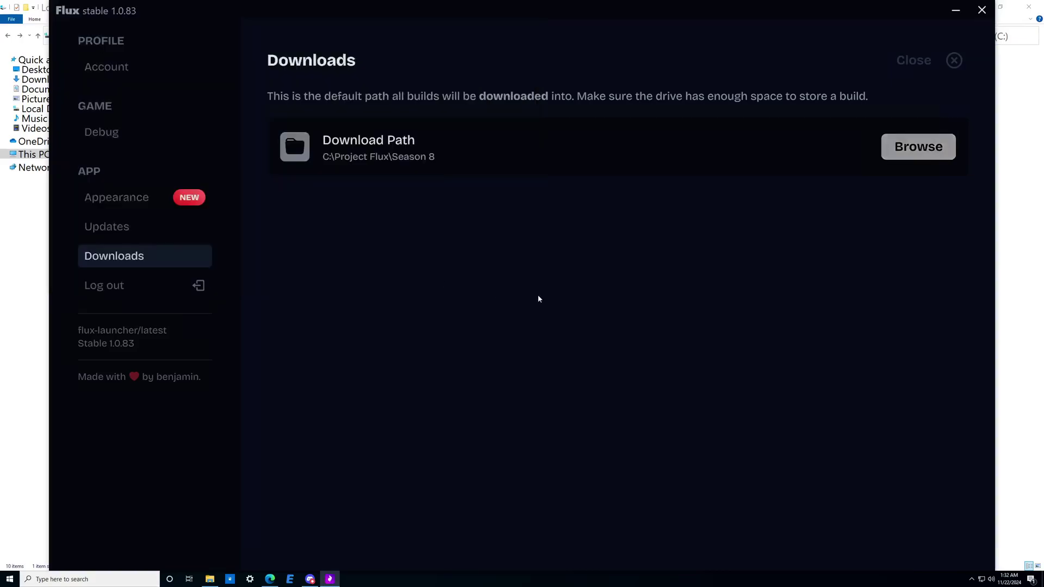
- Check the saved download path and close settings back to the builds list
{"action": "left_click_drag", "start_coordinate": [329, 157], "coordinate": [336, 158]}
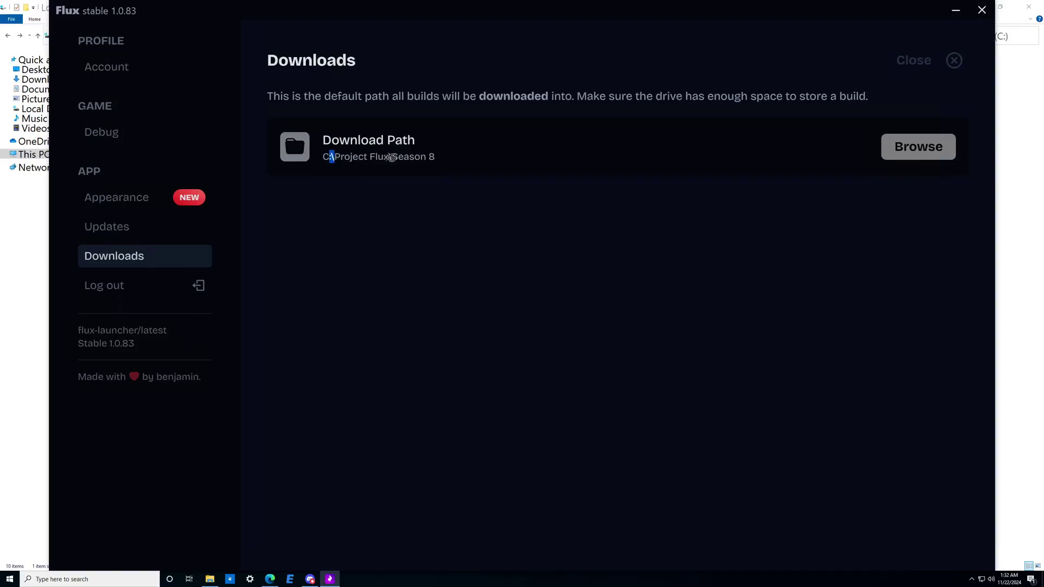
{"action": "left_click", "coordinate": [518, 218]}
{"action": "left_click", "coordinate": [924, 66]}
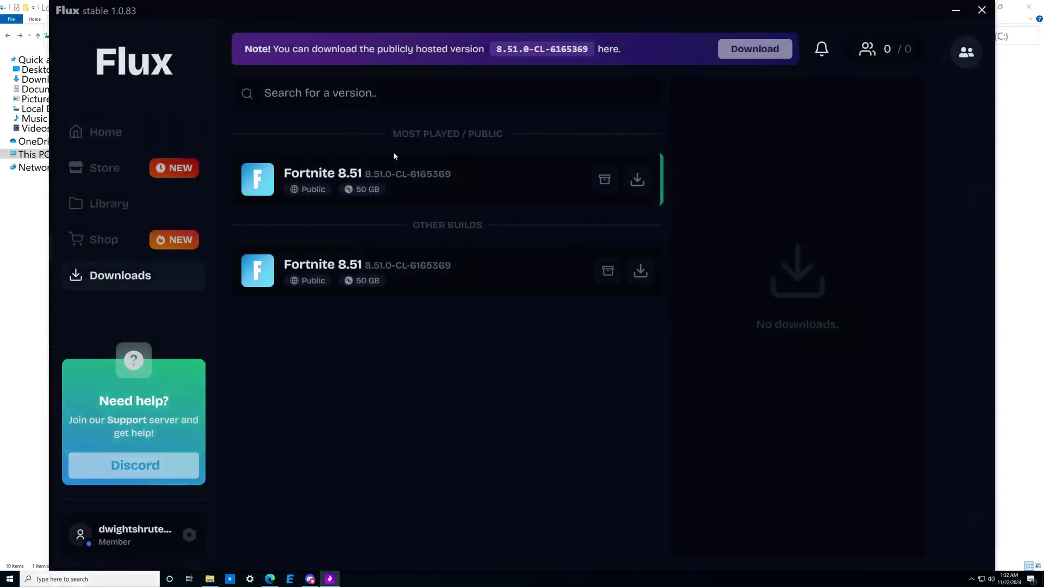
- Start downloading the Fortnite 8.51 build, then cancel the download
{"action": "left_click", "coordinate": [636, 188]}
{"action": "left_click", "coordinate": [807, 526]}
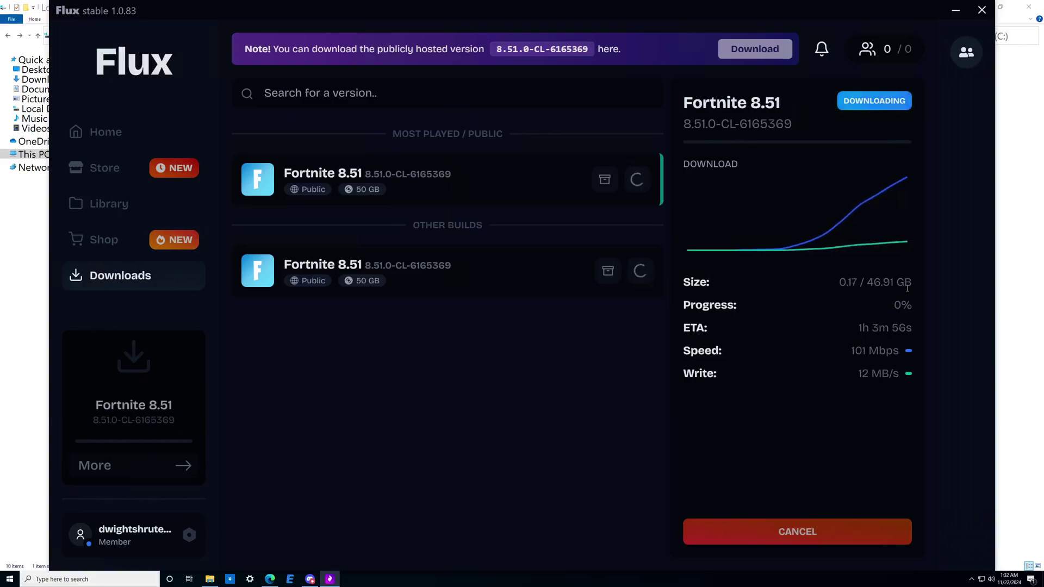
{"action": "left_click", "coordinate": [827, 527]}
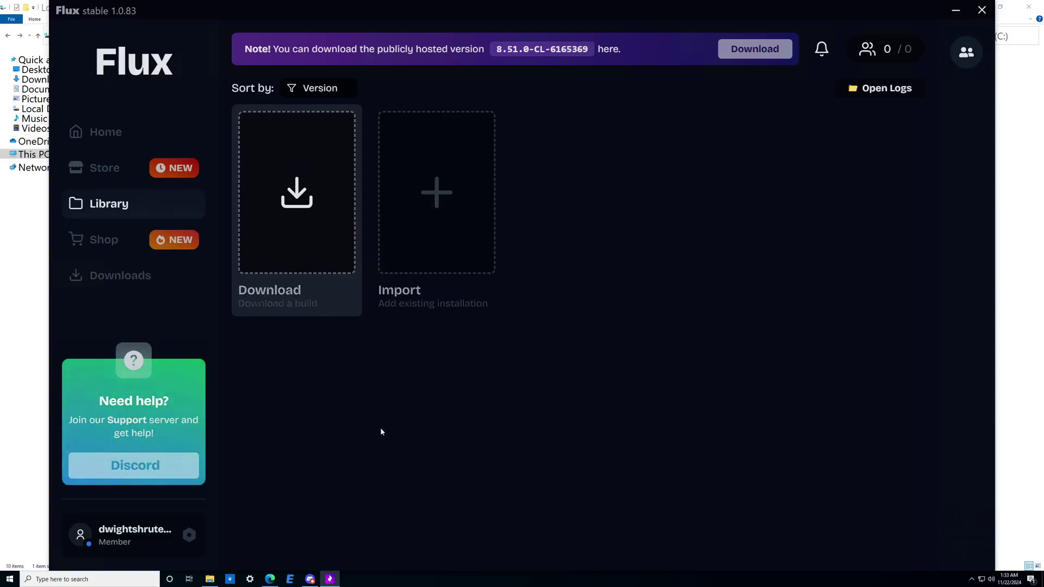
{"action": "left_click", "coordinate": [445, 205]}
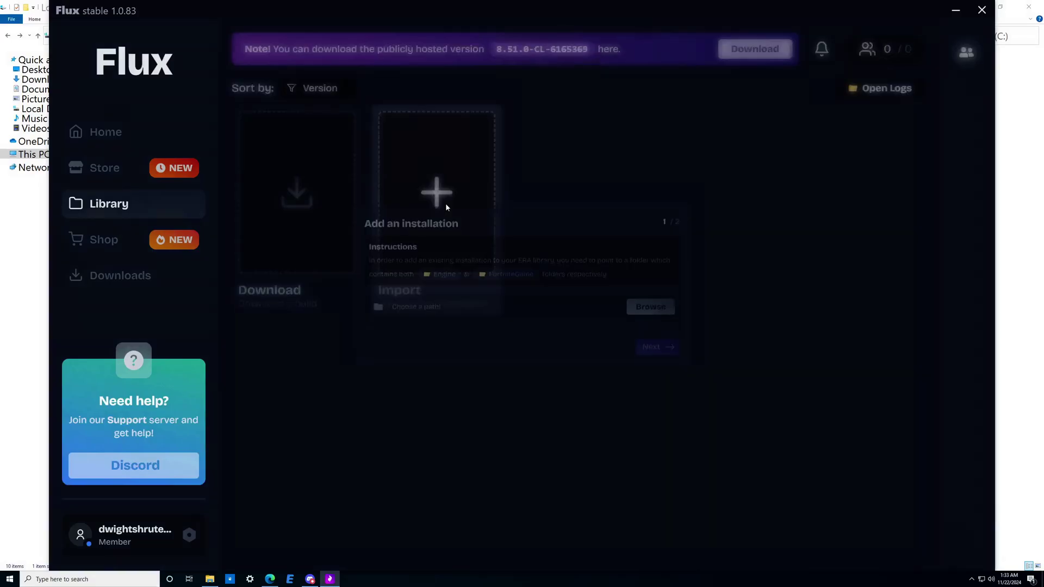
{"action": "left_click_drag", "start_coordinate": [348, 318], "coordinate": [419, 310]}
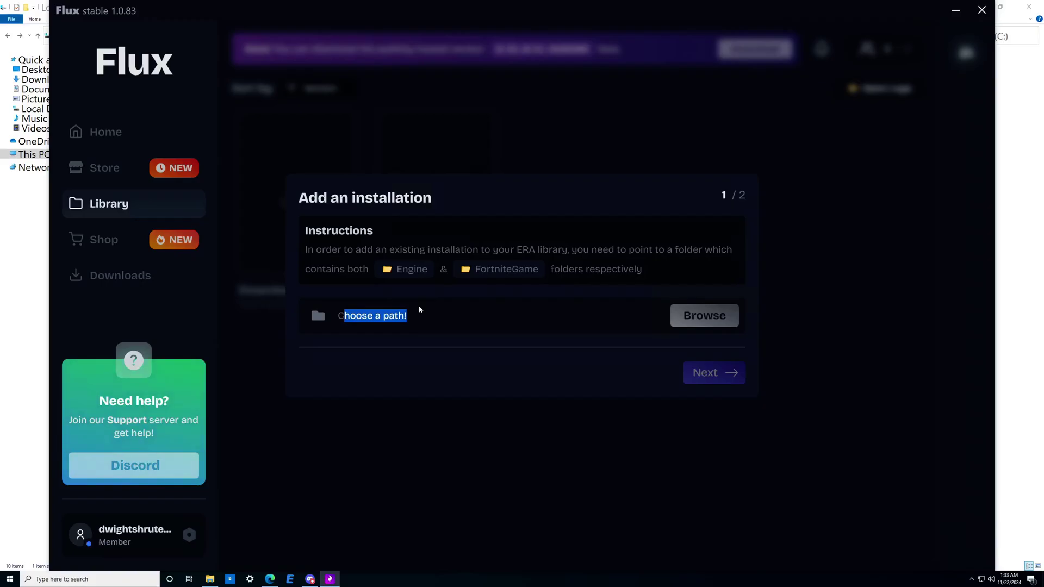
{"action": "left_click", "coordinate": [694, 327]}
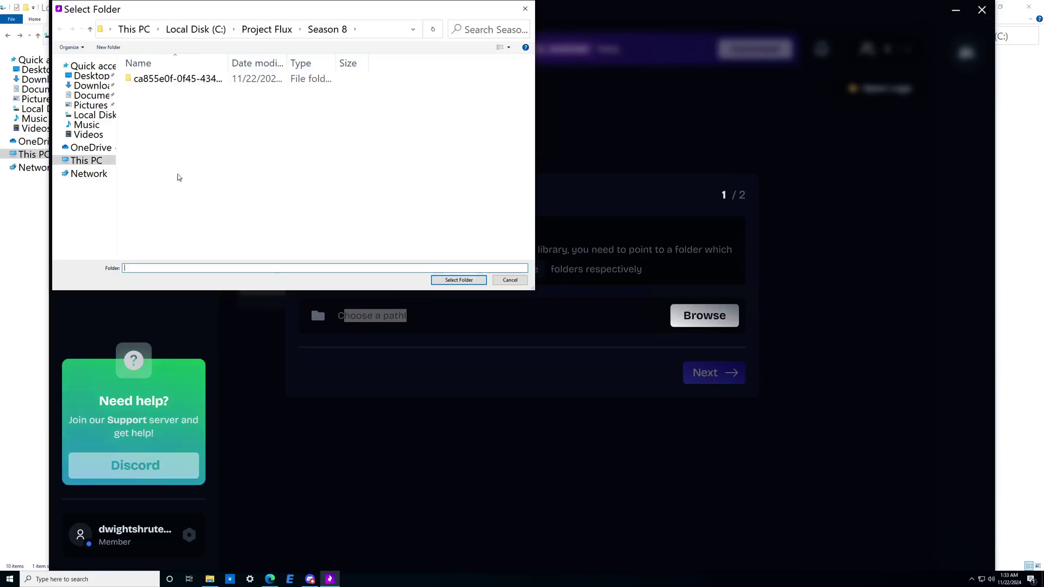
{"action": "left_click", "coordinate": [104, 165]}
{"action": "double_click", "coordinate": [214, 196]}
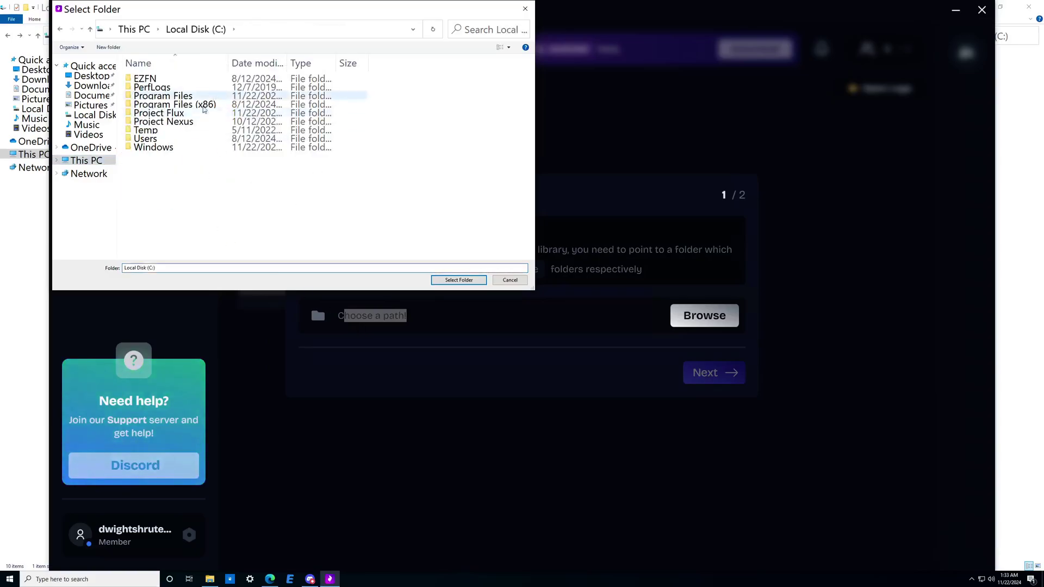
{"action": "double_click", "coordinate": [163, 113]}
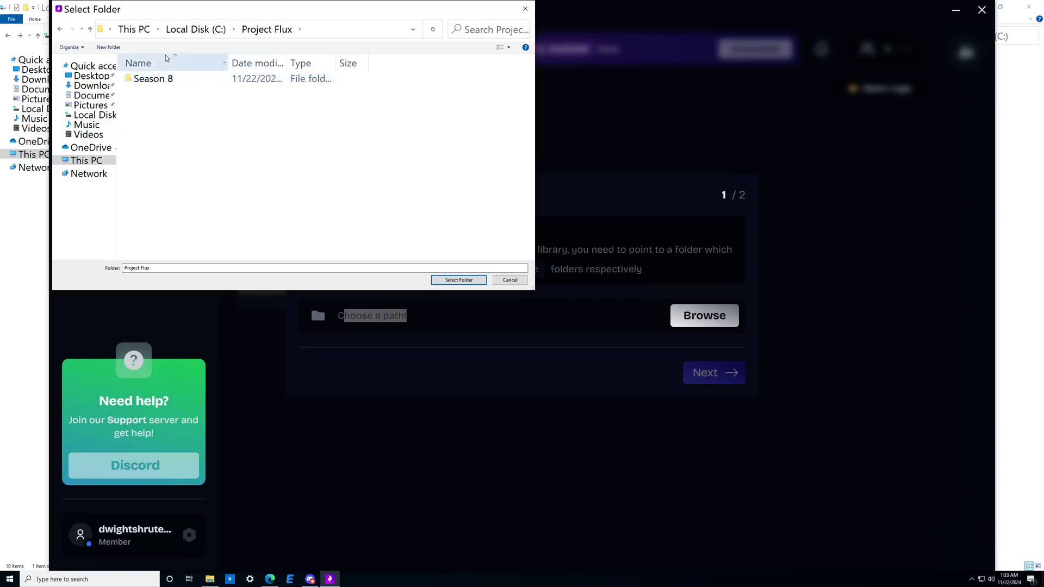
{"action": "double_click", "coordinate": [161, 79]}
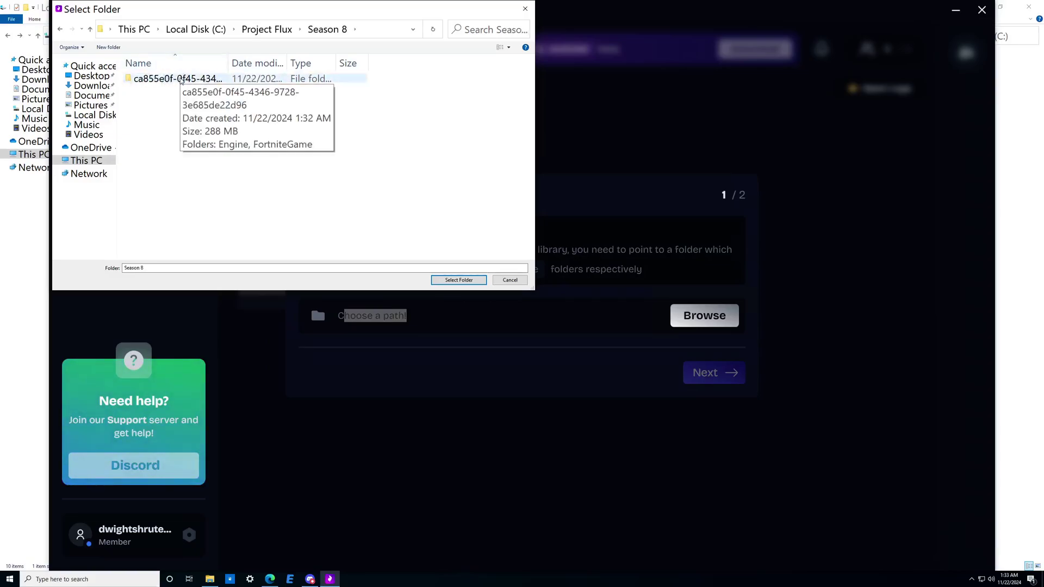
{"action": "double_click", "coordinate": [181, 80]}
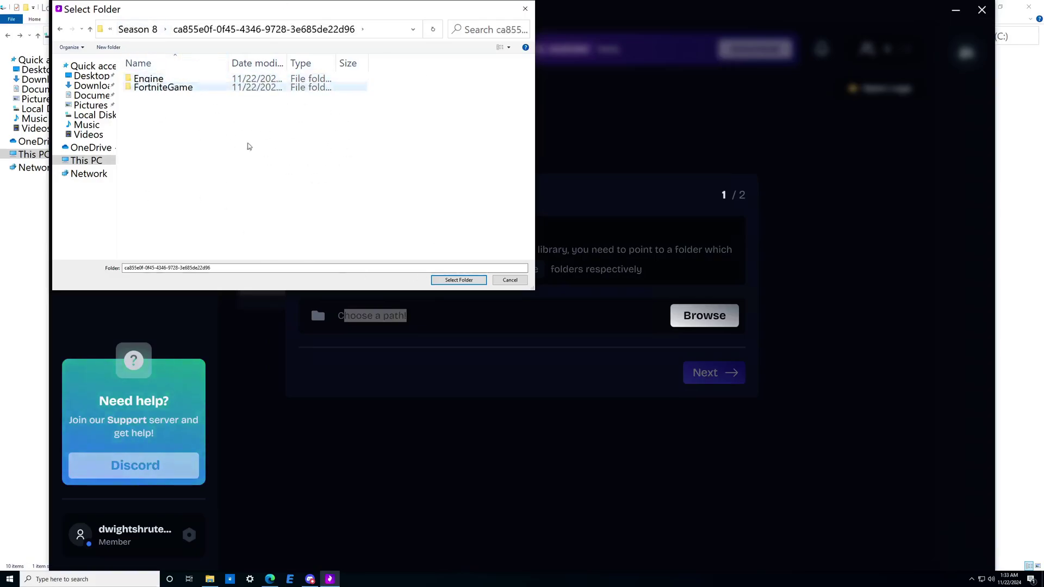
{"action": "left_click", "coordinate": [449, 280]}
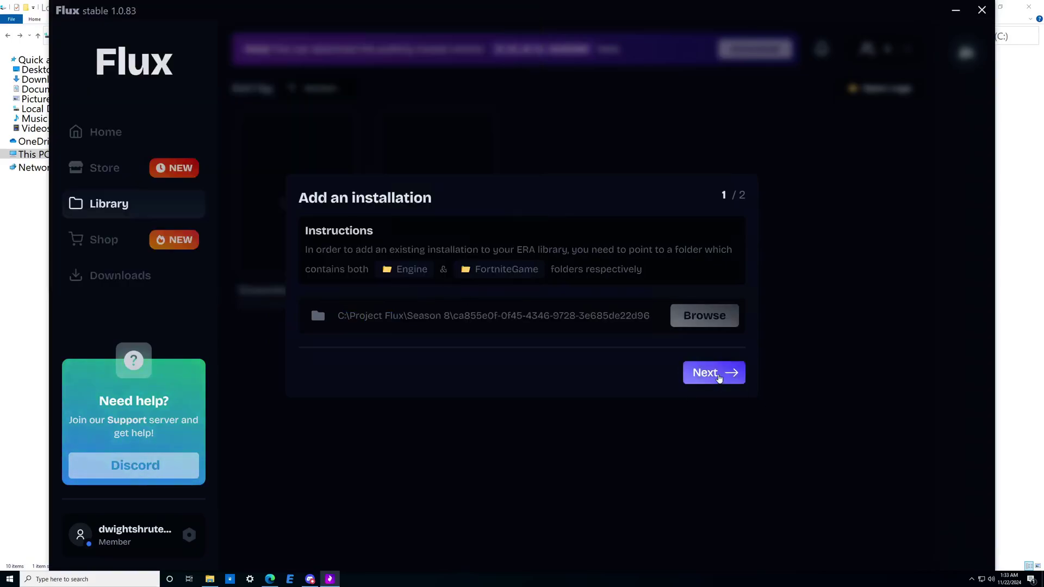
{"action": "left_click", "coordinate": [670, 458]}
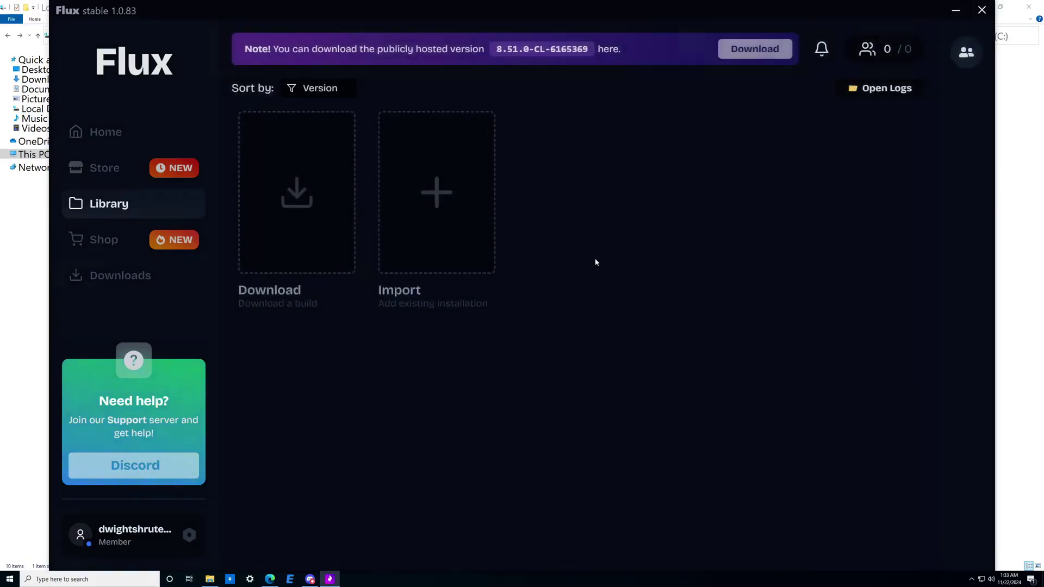